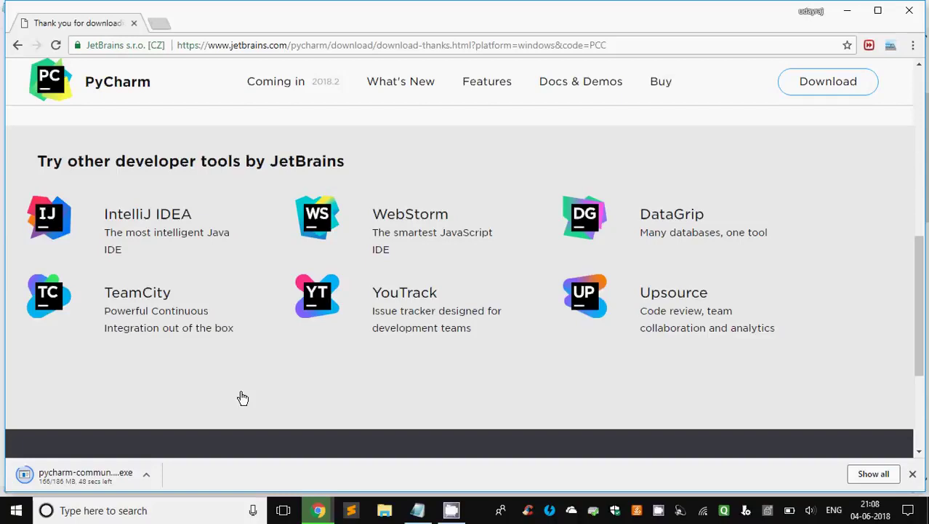
# Read the download and setup-file instructions in the Notepad installation notes, and return to the browser's PyCharm download page
pyautogui.scroll(-3, 243, 398)
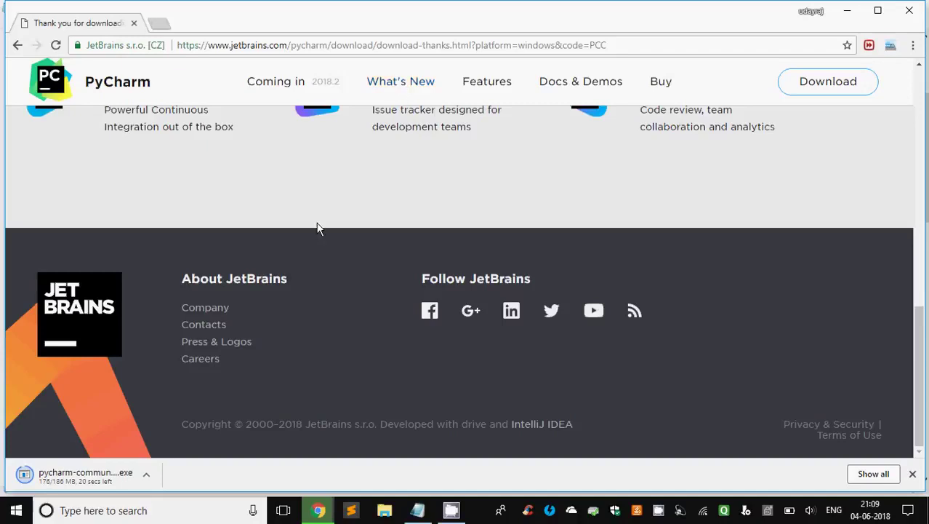
pyautogui.click(419, 509)
pyautogui.moveTo(21, 388); pyautogui.dragTo(245, 413)
pyautogui.moveTo(26, 445); pyautogui.dragTo(245, 452)
pyautogui.scroll(-1, 244, 451)
pyautogui.moveTo(19, 422); pyautogui.dragTo(318, 421)
pyautogui.click(318, 509)
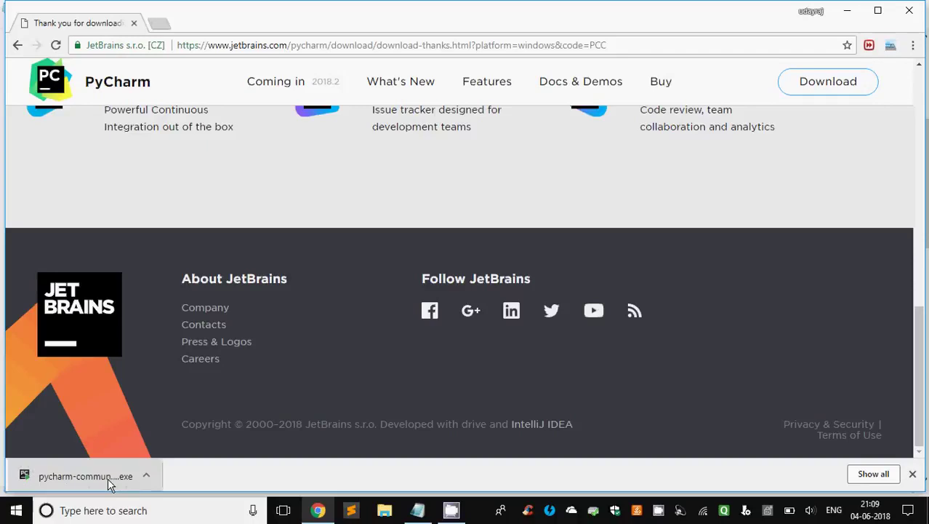
# Launch the downloaded PyCharm Community installer, allow it to make changes, and accept the default destination folder
pyautogui.click(108, 478)
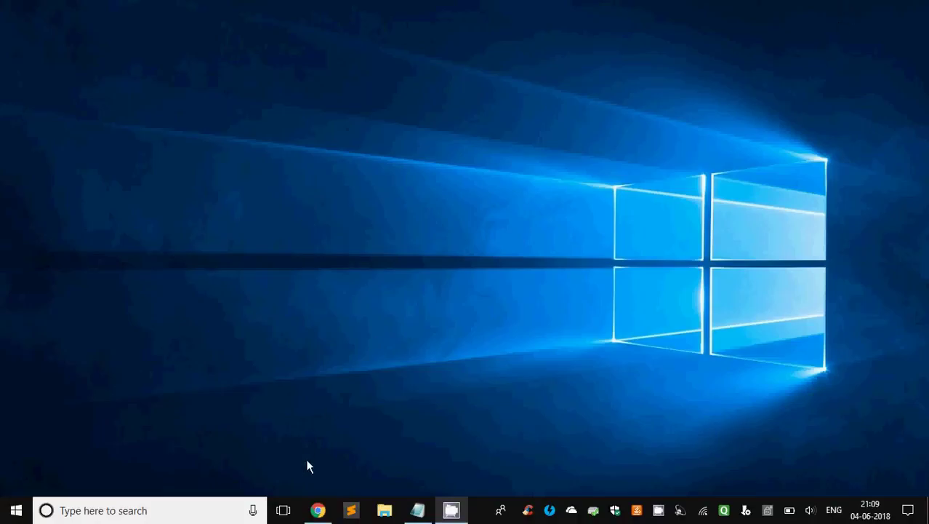
pyautogui.click(316, 509)
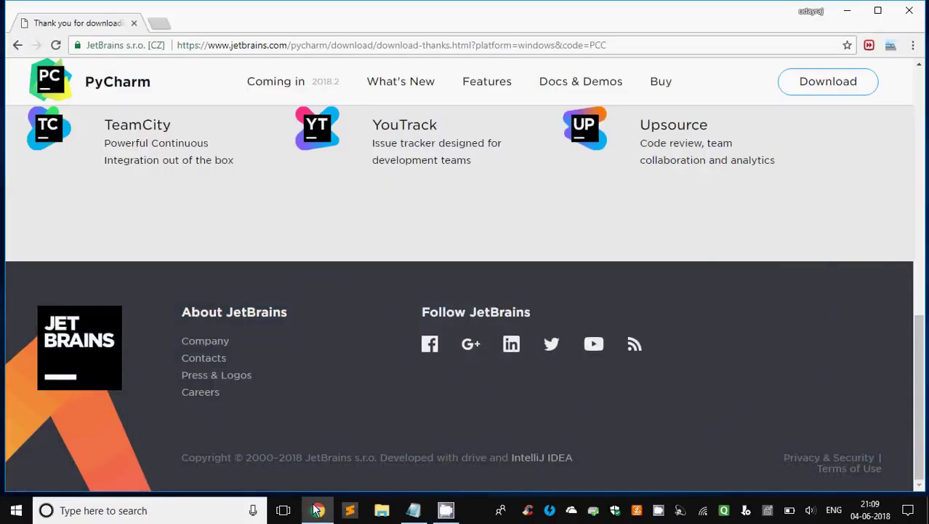
pyautogui.click(849, 12)
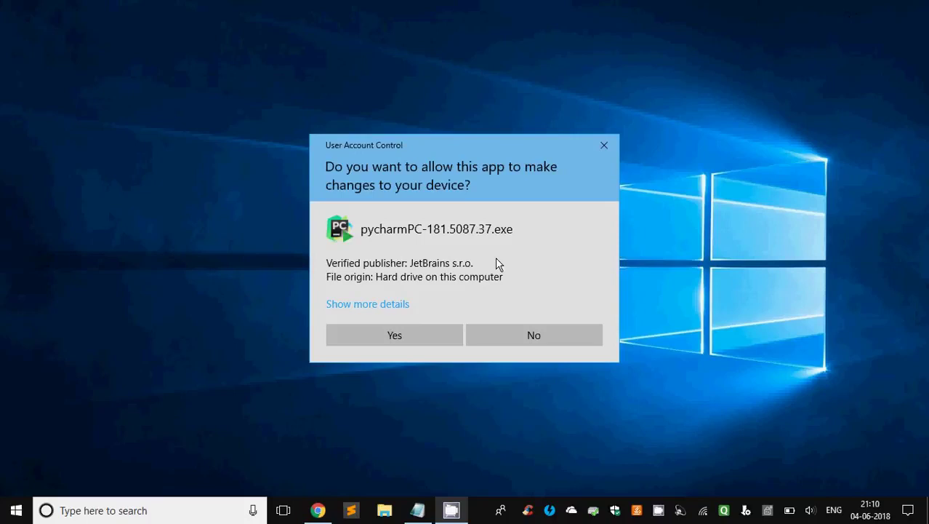
pyautogui.click(367, 343)
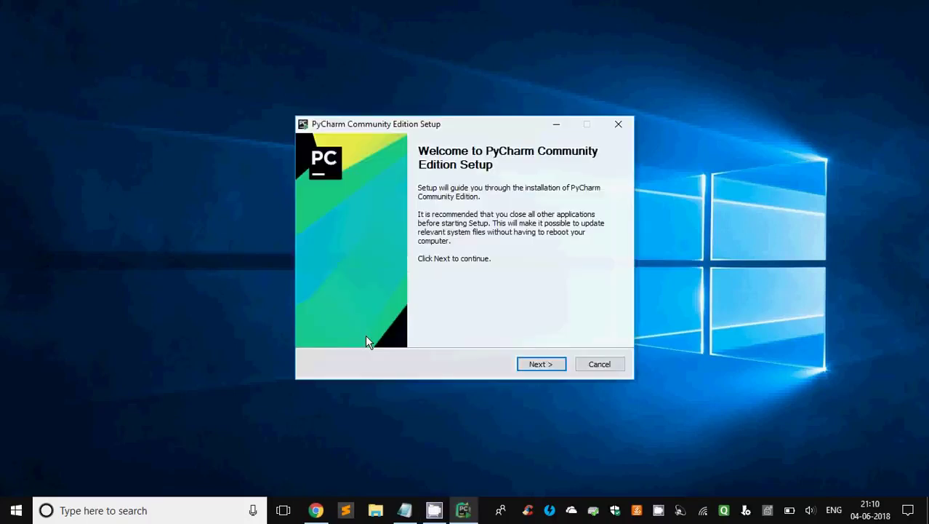
pyautogui.click(542, 365)
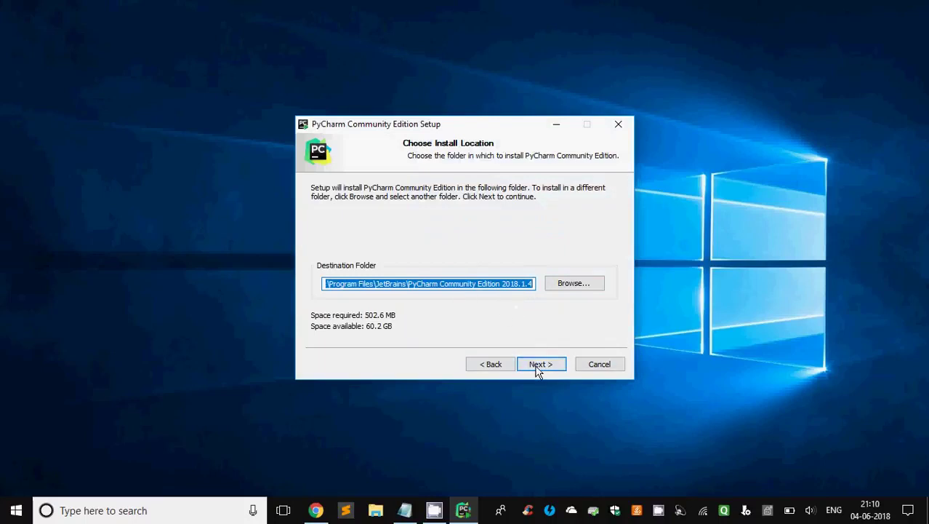
pyautogui.click(539, 367)
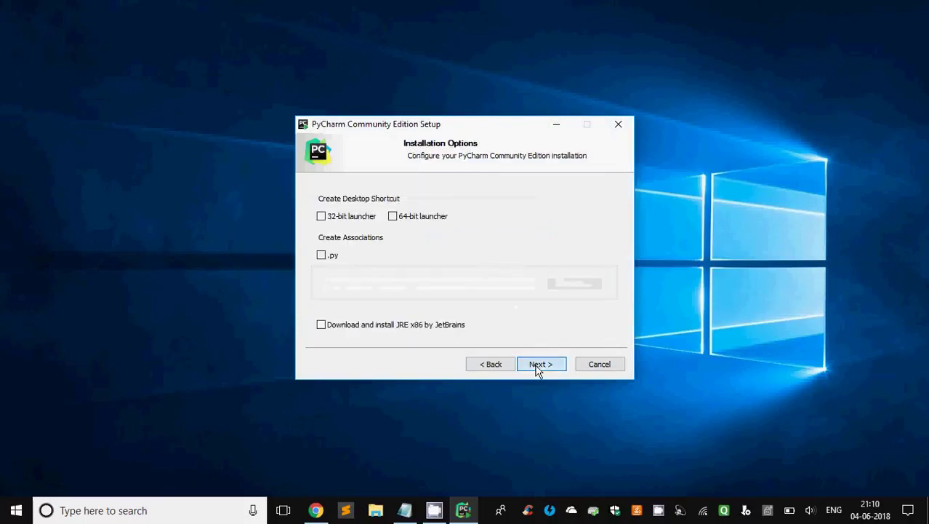
# Read the Notepad instructions on choosing the 64-bit or 32-bit launcher and checking the system configuration
pyautogui.click(405, 510)
pyautogui.scroll(-3, 262, 353)
pyautogui.scroll(1, 263, 353)
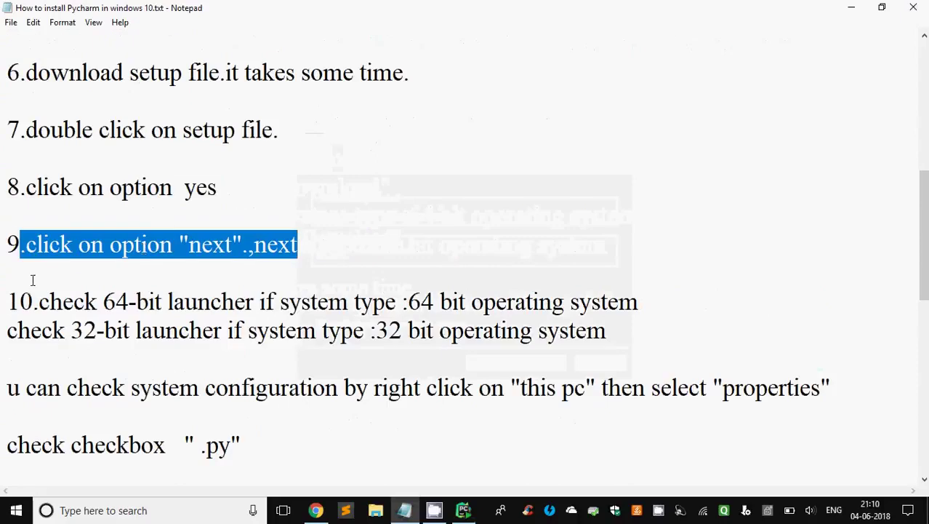
pyautogui.moveTo(40, 302); pyautogui.dragTo(663, 306)
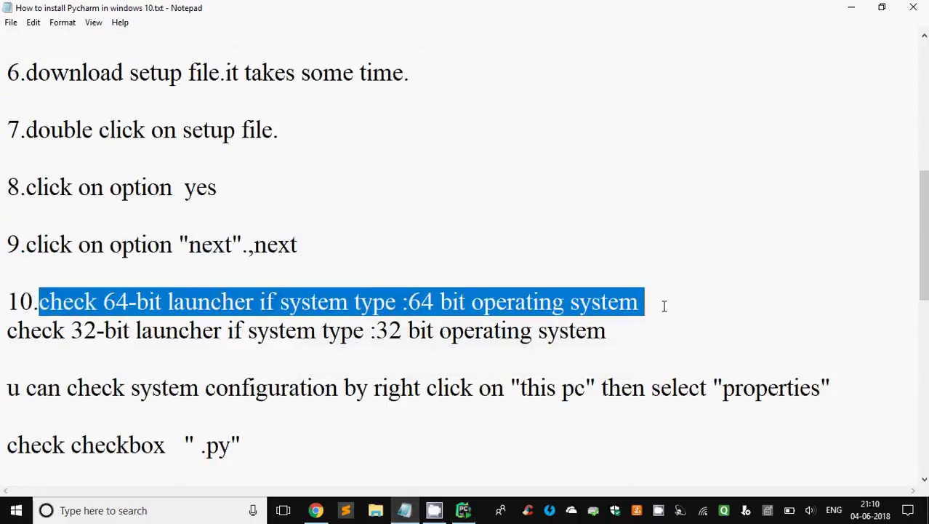
pyautogui.moveTo(8, 332); pyautogui.dragTo(558, 329)
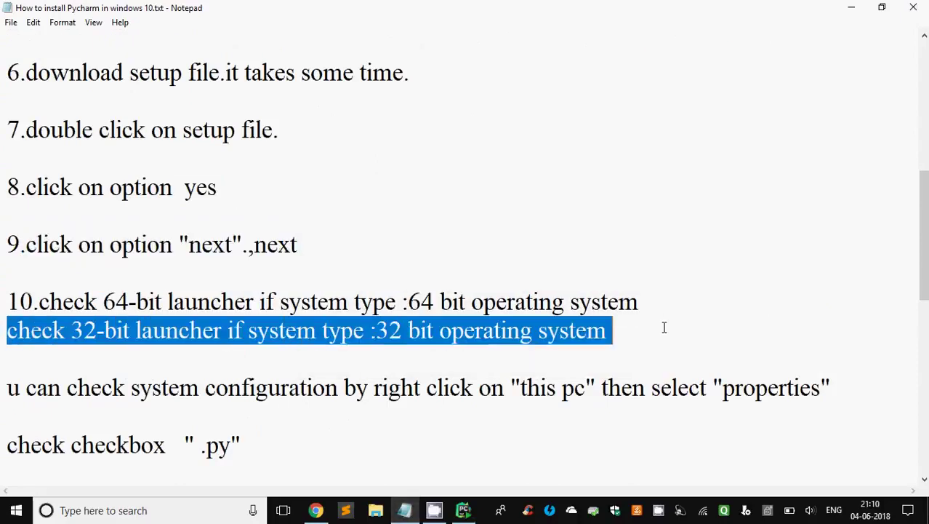
pyautogui.click(648, 303)
pyautogui.moveTo(7, 415); pyautogui.dragTo(146, 416)
pyautogui.click(718, 397)
pyautogui.moveTo(728, 405); pyautogui.dragTo(842, 446)
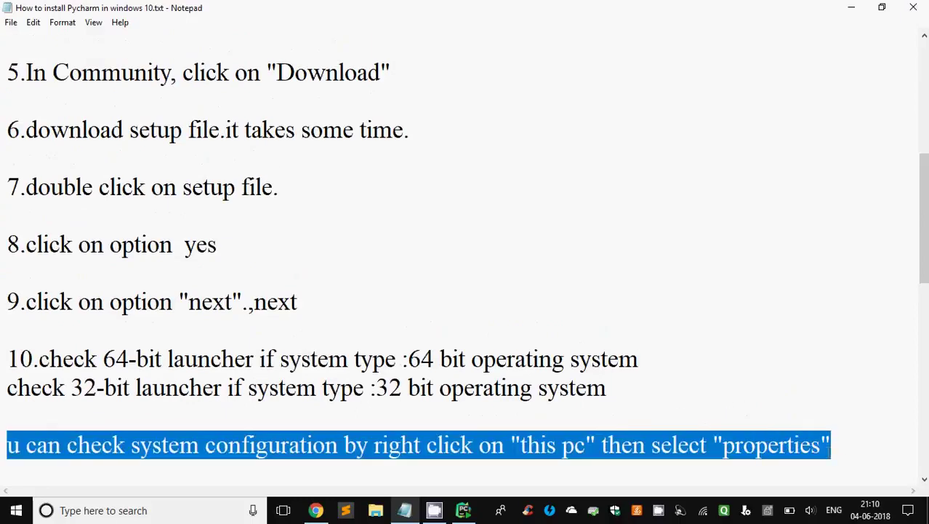
# Check the computer's system type in the properties of This PC
pyautogui.click(16, 510)
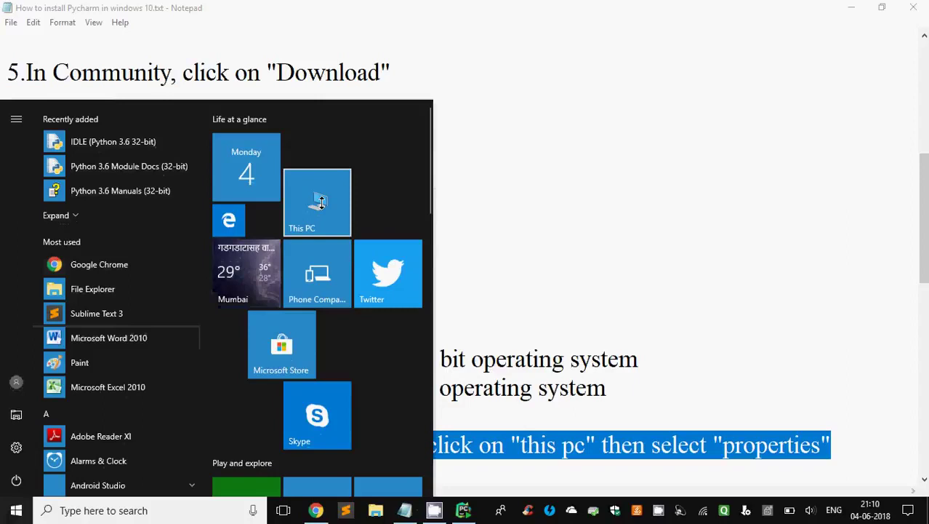
pyautogui.rightClick(322, 203)
pyautogui.moveTo(354, 260)
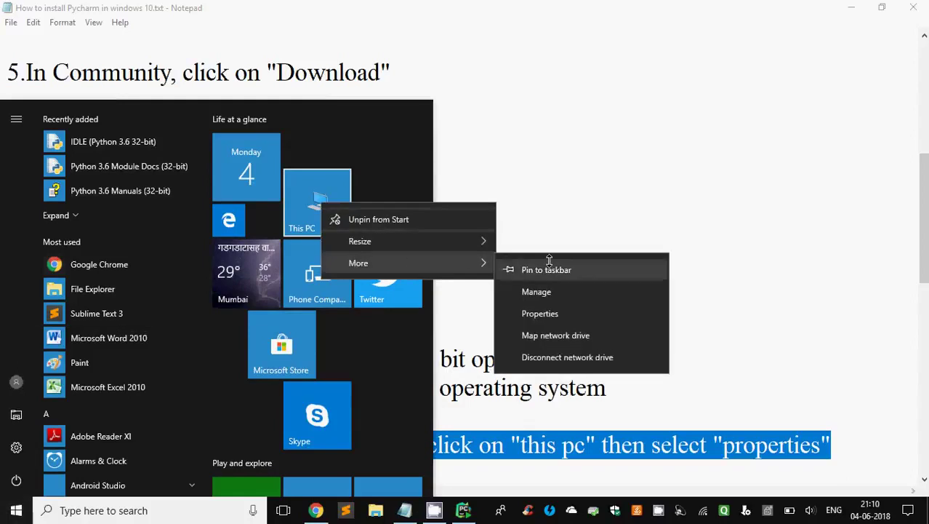
pyautogui.press('super')
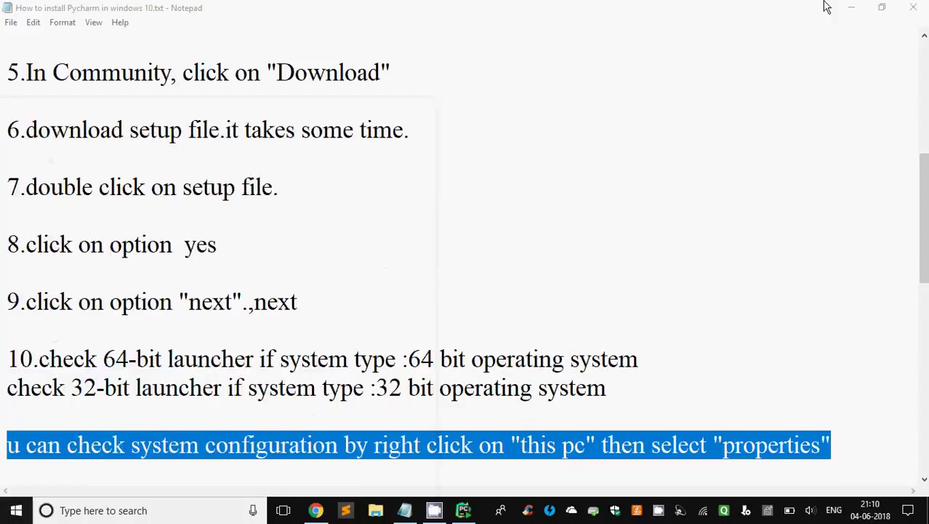
pyautogui.click(851, 9)
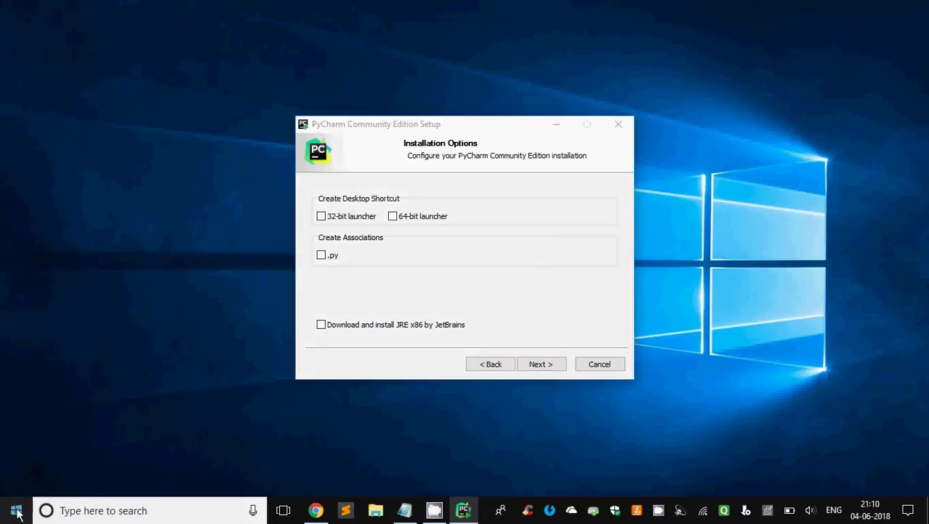
pyautogui.click(16, 511)
pyautogui.click(16, 511)
pyautogui.press('super+Pause')
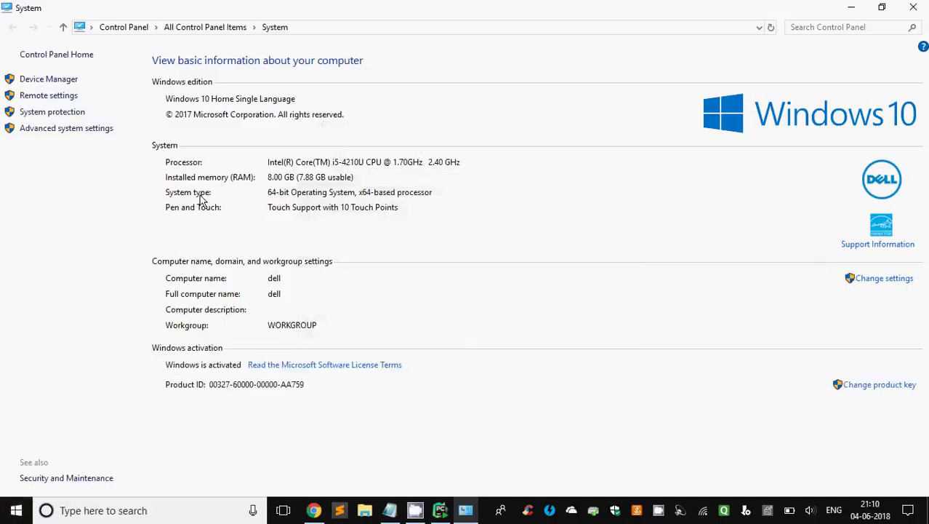
pyautogui.click(851, 7)
# Review the launcher and .py checkbox instructions in the Notepad notes, and return to the PyCharm setup window
pyautogui.click(390, 509)
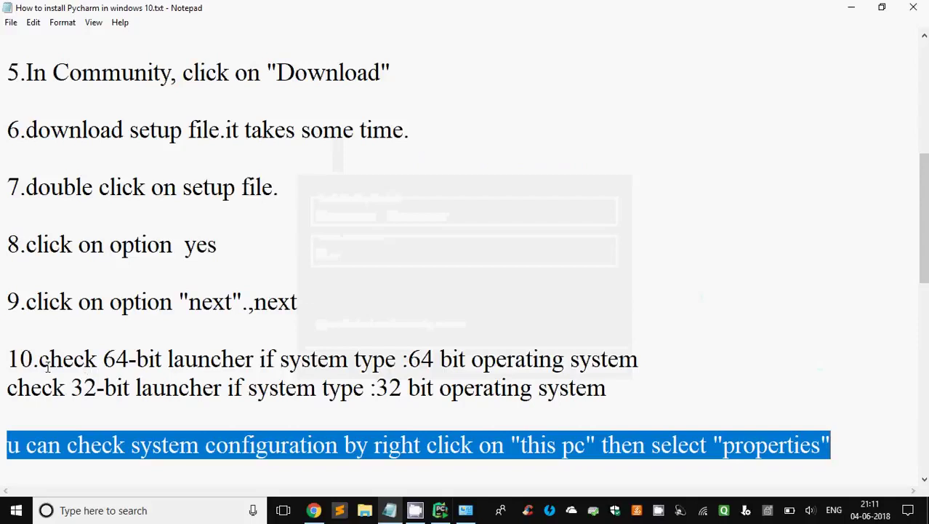
pyautogui.moveTo(403, 358); pyautogui.dragTo(705, 351)
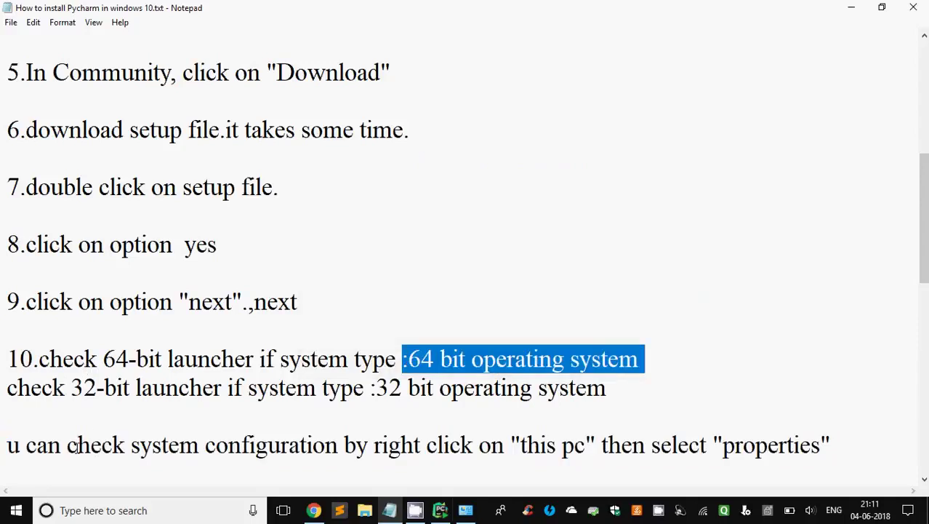
pyautogui.scroll(-1, 24, 451)
pyautogui.moveTo(8, 421); pyautogui.dragTo(373, 458)
pyautogui.click(440, 510)
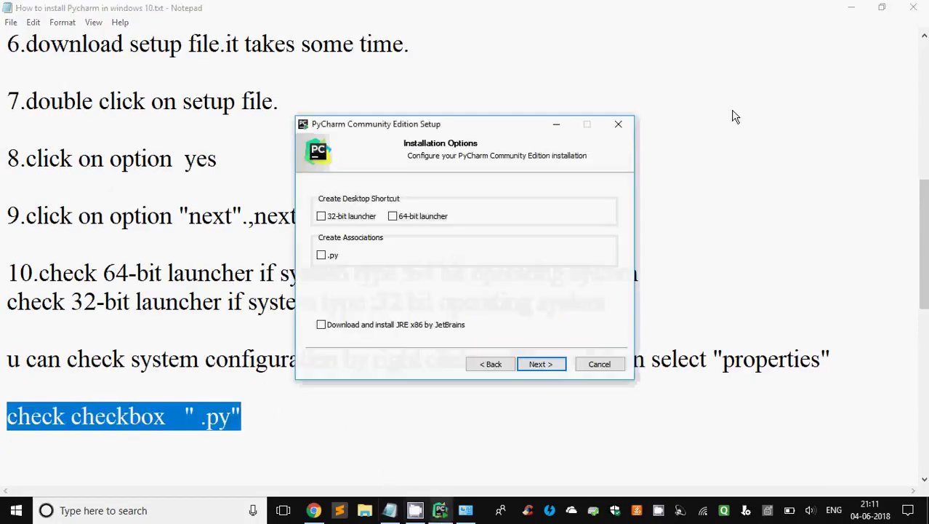
# Enable the 64-bit launcher desktop shortcut, the .py association, and Download and install JRE x86 by JetBrains
pyautogui.click(850, 7)
pyautogui.click(392, 216)
pyautogui.click(321, 255)
pyautogui.click(322, 327)
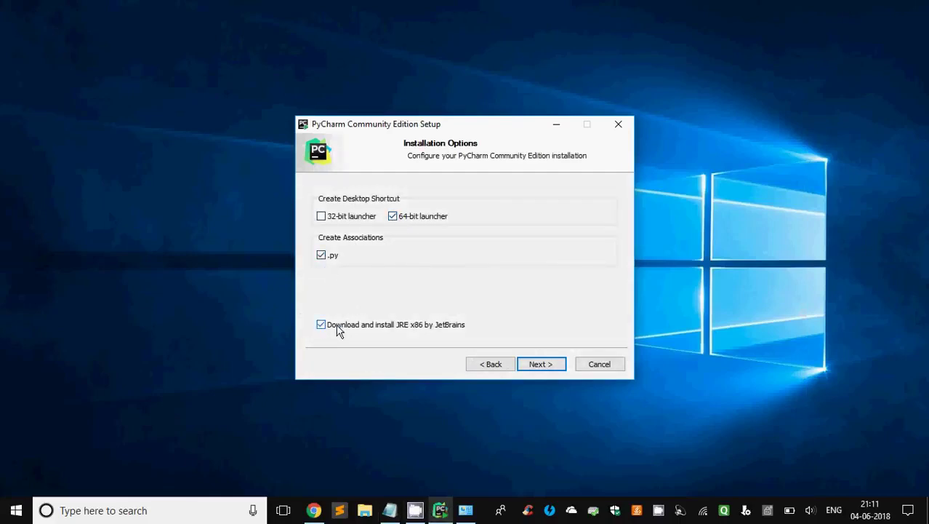
pyautogui.click(443, 326)
pyautogui.click(321, 325)
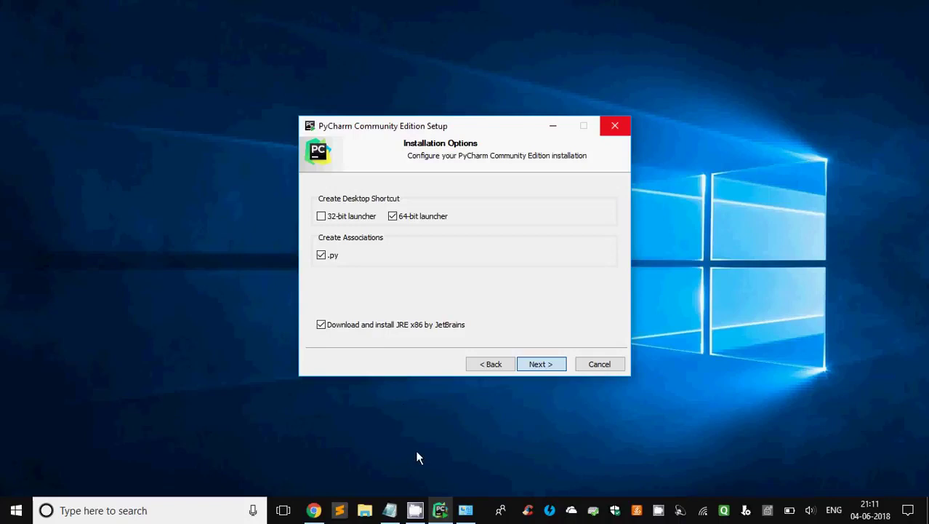
# Review the JRE x86 and Install instructions in the Notepad notes, and return to the setup wizard
pyautogui.hotkey('alt', 'Tab')
pyautogui.scroll(-1, 413, 444)
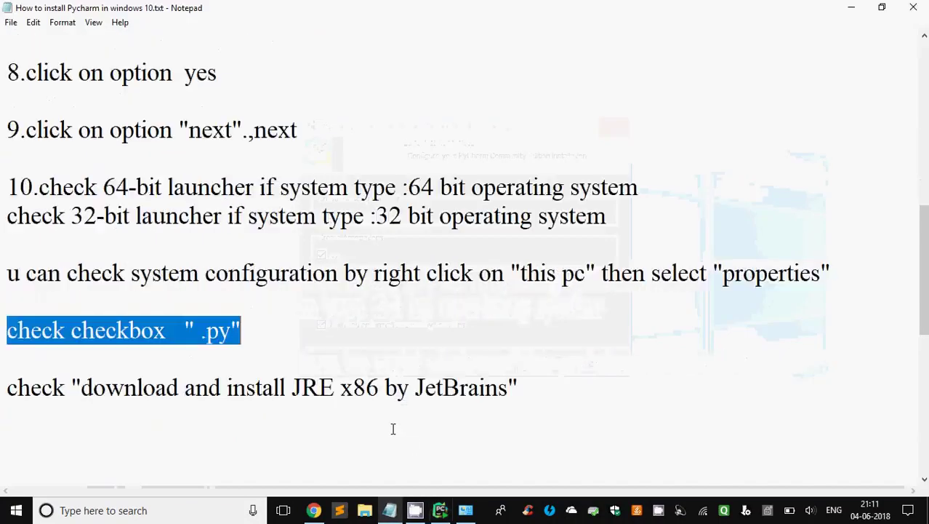
pyautogui.click(2, 378)
pyautogui.scroll(1, 525, 376)
pyautogui.keyDown('shift'); pyautogui.click(537, 416); pyautogui.keyUp('shift')
pyautogui.scroll(-3, 537, 416)
pyautogui.moveTo(33, 418); pyautogui.dragTo(237, 417)
pyautogui.click(851, 8)
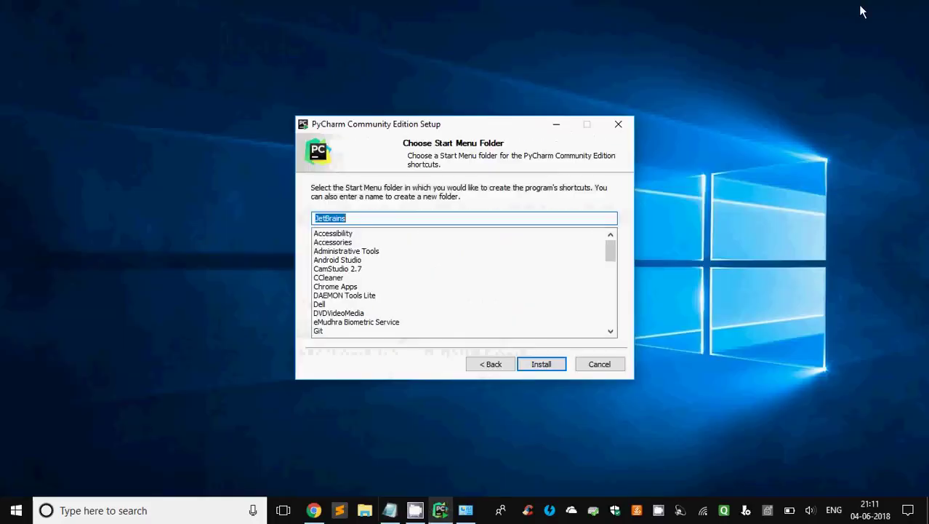
# Start the PyCharm installation with JetBrains as the Start Menu folder
pyautogui.click(539, 364)
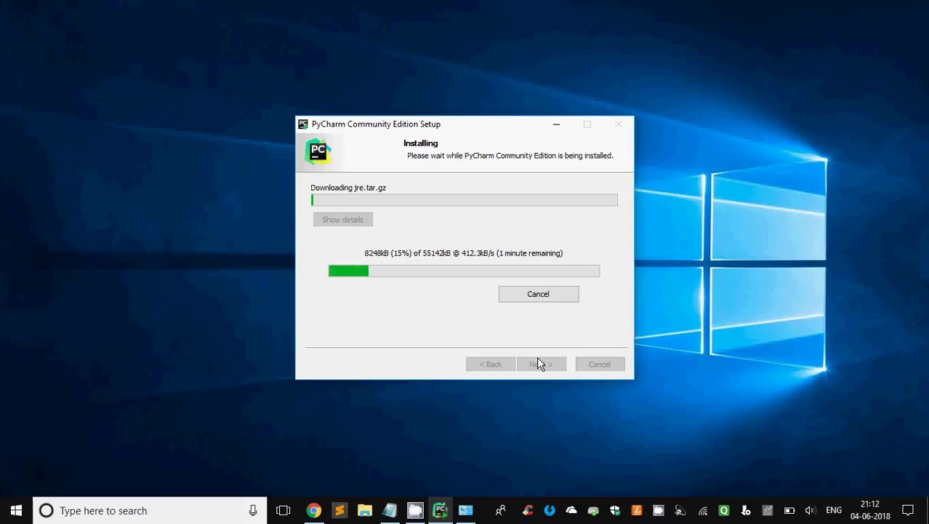
pyautogui.click(805, 294)
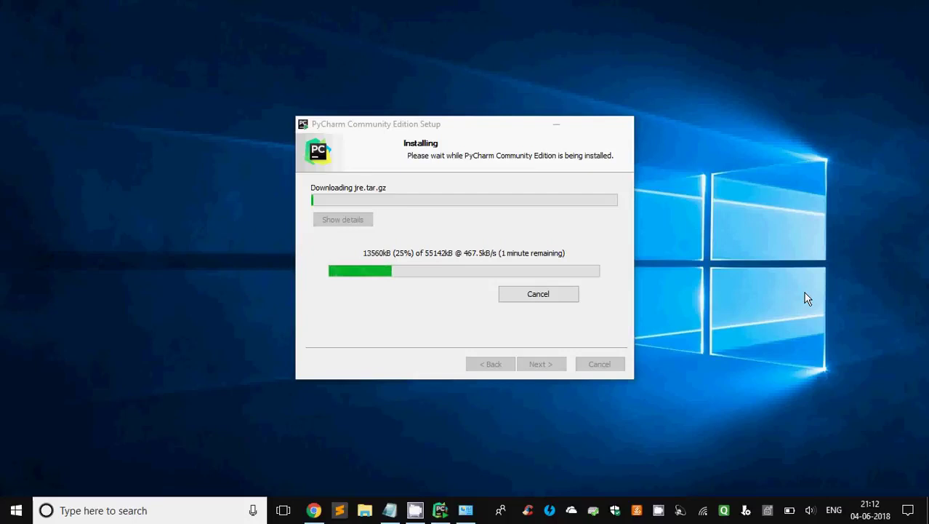
pyautogui.hotkey('alt', 'Tab')
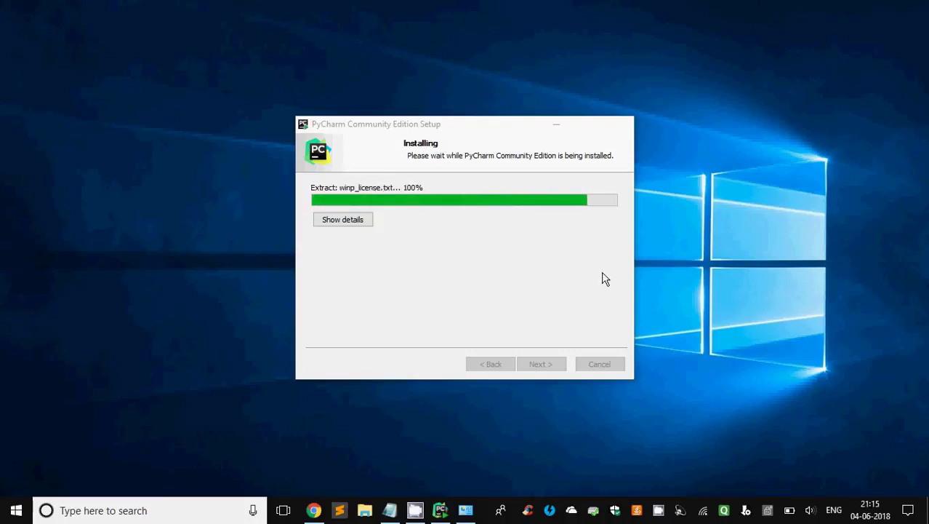
# Read step 12 of the Notepad notes about running PyCharm Community Edition
pyautogui.click(390, 509)
pyautogui.scroll(-1, 320, 384)
pyautogui.moveTo(39, 388); pyautogui.dragTo(7, 415)
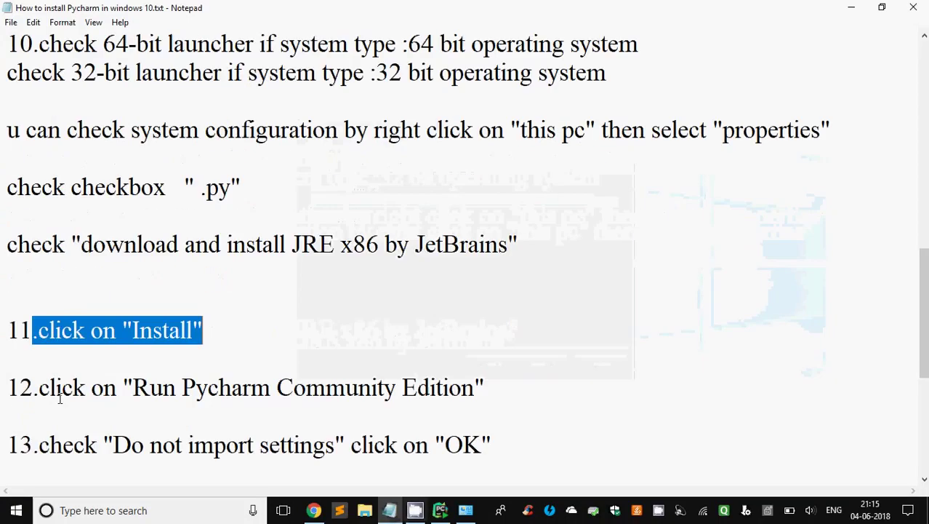
pyautogui.click(849, 9)
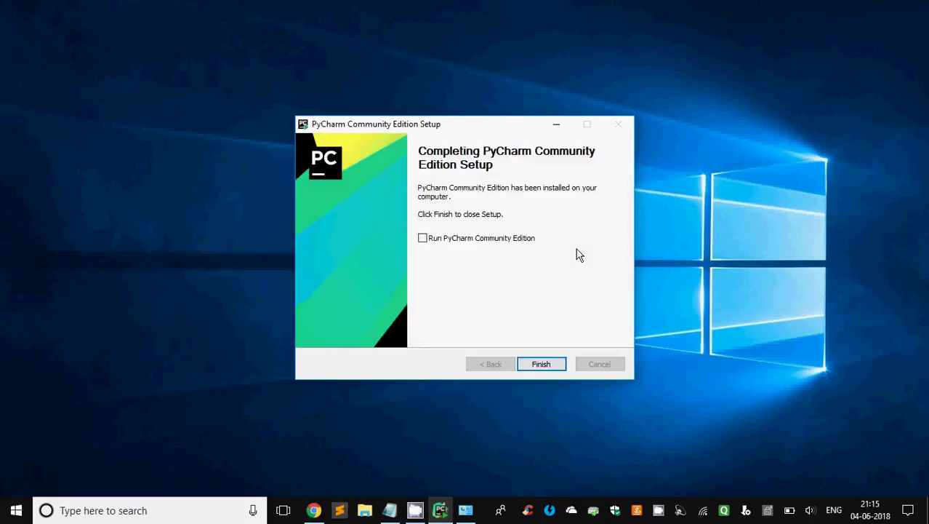
# Finish setup with Run PyCharm Community Edition enabled, and choose Do not import settings for the first launch
pyautogui.click(423, 238)
pyautogui.click(553, 365)
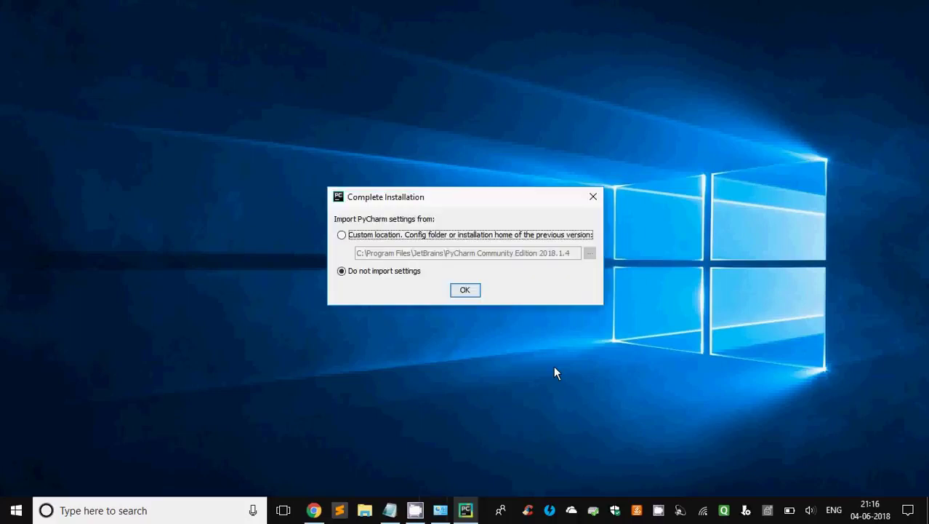
pyautogui.click(342, 272)
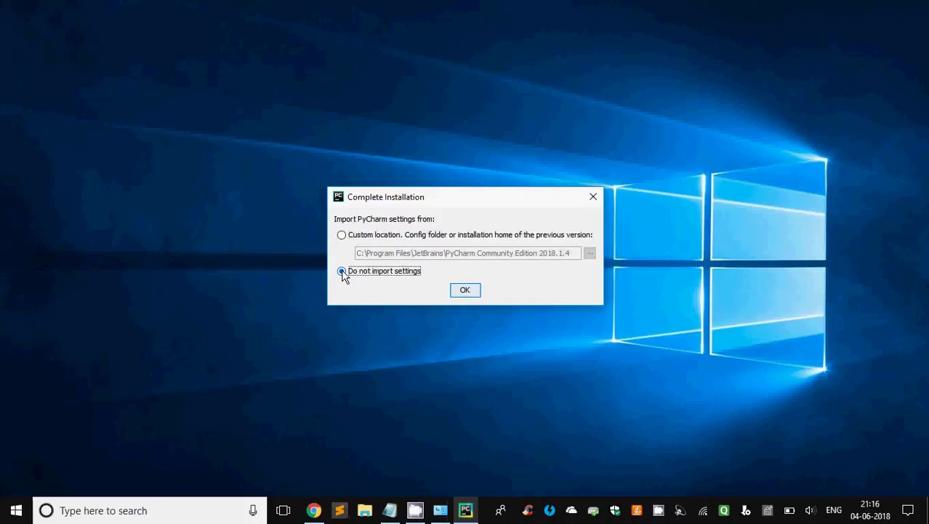
pyautogui.click(474, 292)
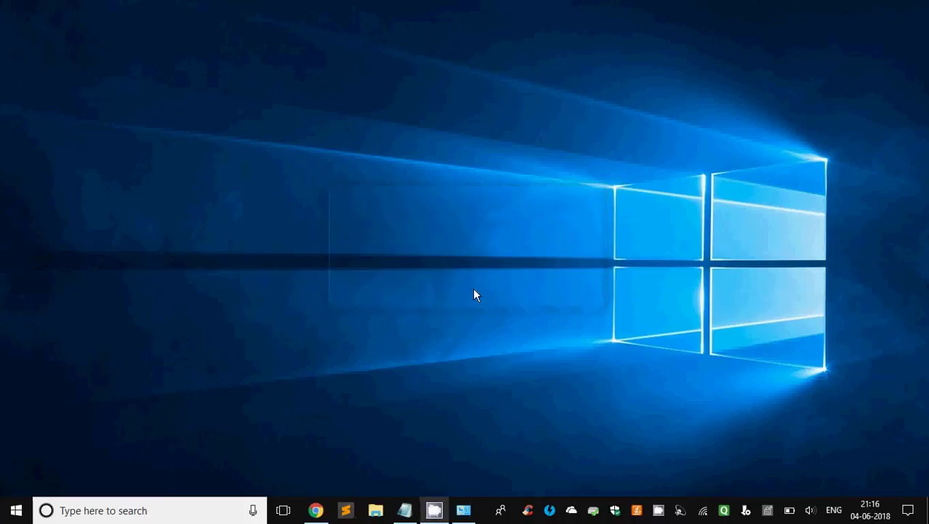
# Read steps 13 and 14 of the Notepad notes about importing settings and setting defaults
pyautogui.click(412, 514)
pyautogui.doubleClick(39, 445)
pyautogui.hotkey('shift', 'Home')
pyautogui.press('Up')
pyautogui.scroll(-1, 597, 419)
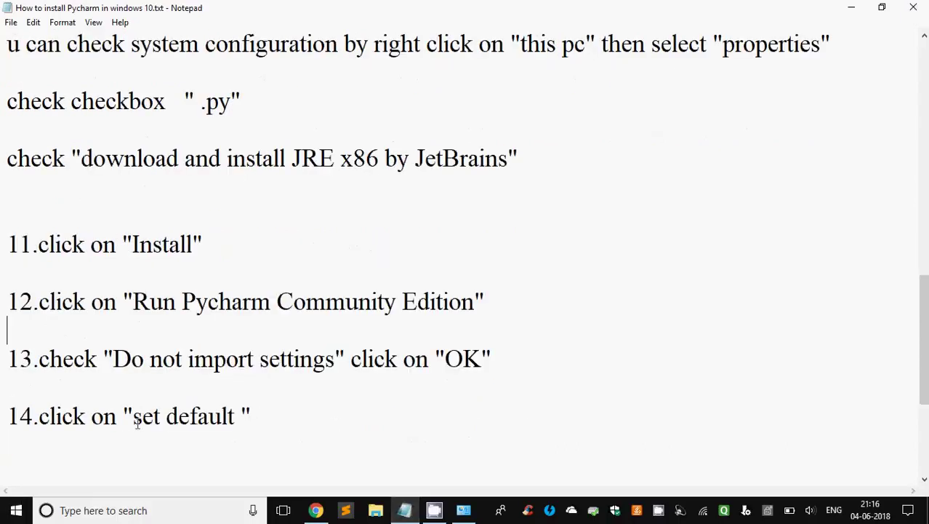
pyautogui.moveTo(124, 416); pyautogui.dragTo(251, 416)
# Skip the remaining PyCharm customization and set the defaults, keeping the Darcula theme
pyautogui.click(853, 8)
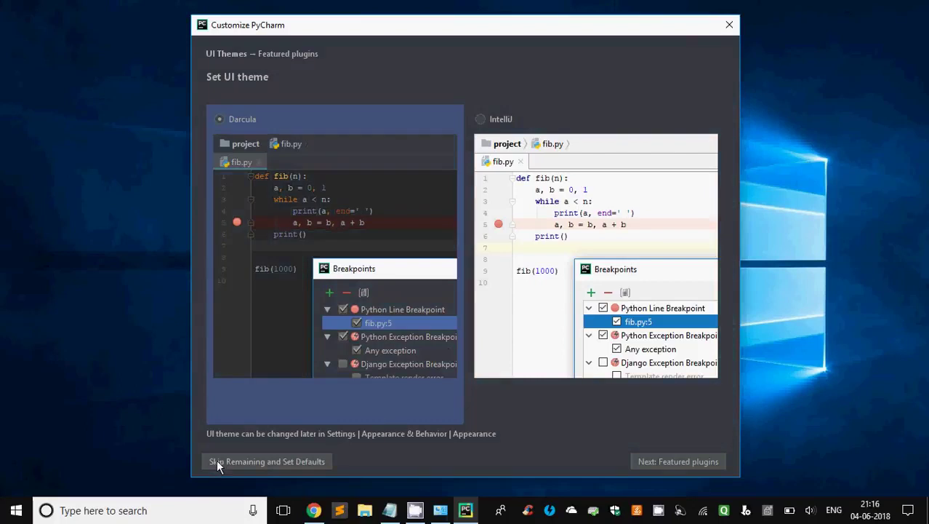
pyautogui.click(286, 464)
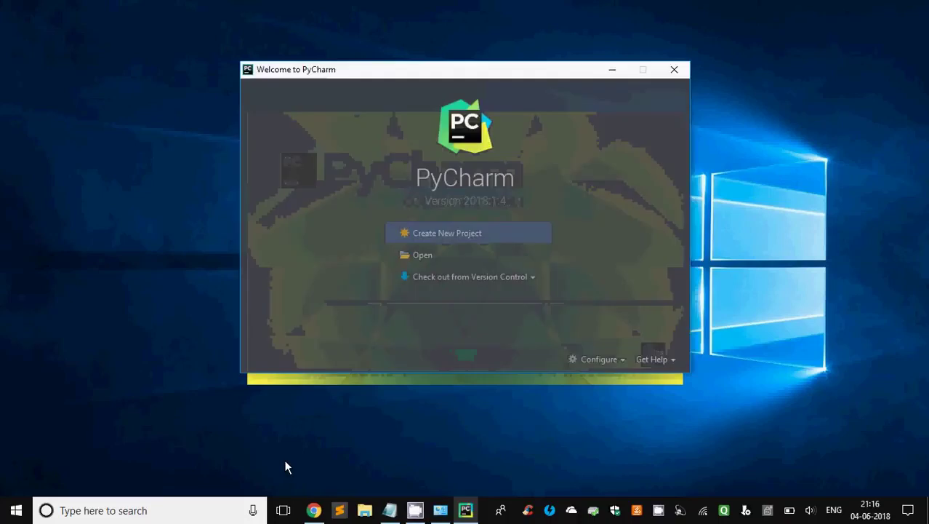
# Start a new PyCharm project, and read steps 15 and 16 of the Notepad notes about creating it and setting its location
pyautogui.click(424, 237)
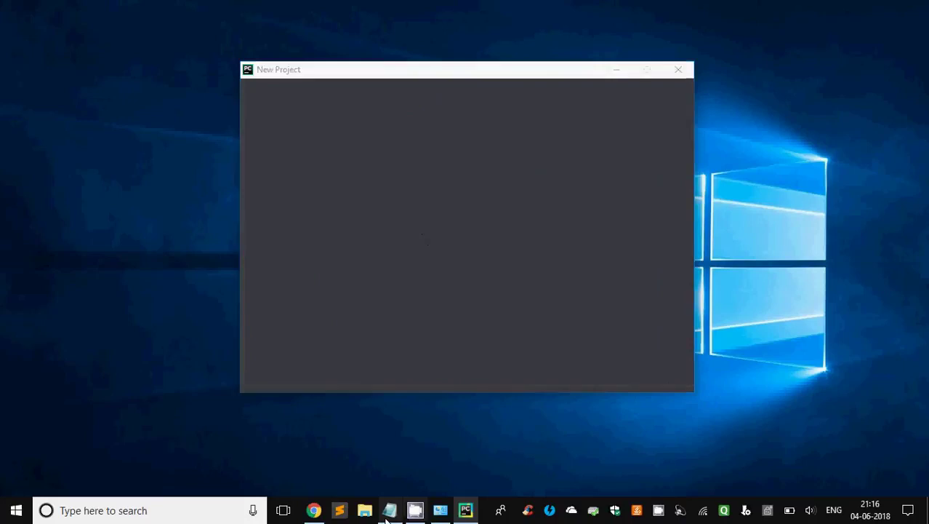
pyautogui.click(405, 513)
pyautogui.moveTo(34, 388); pyautogui.dragTo(359, 374)
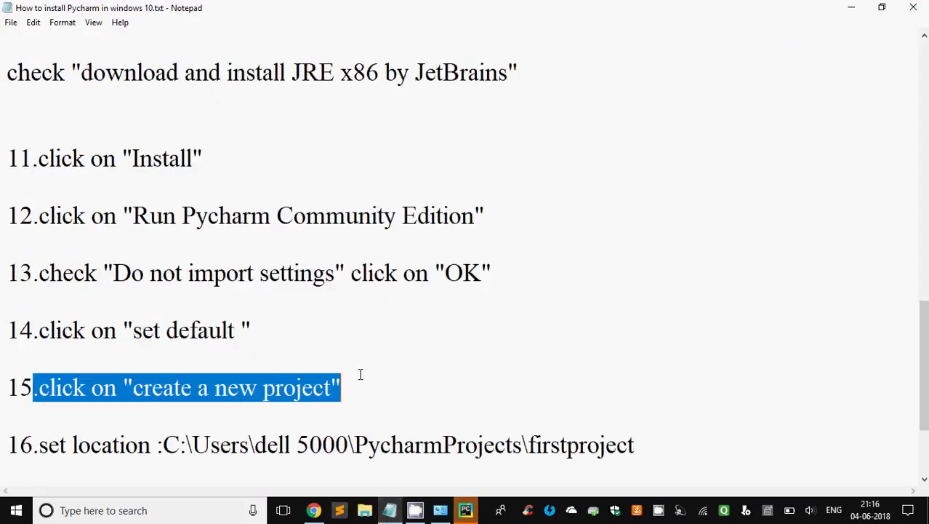
pyautogui.moveTo(38, 444); pyautogui.dragTo(528, 450)
pyautogui.click(659, 446)
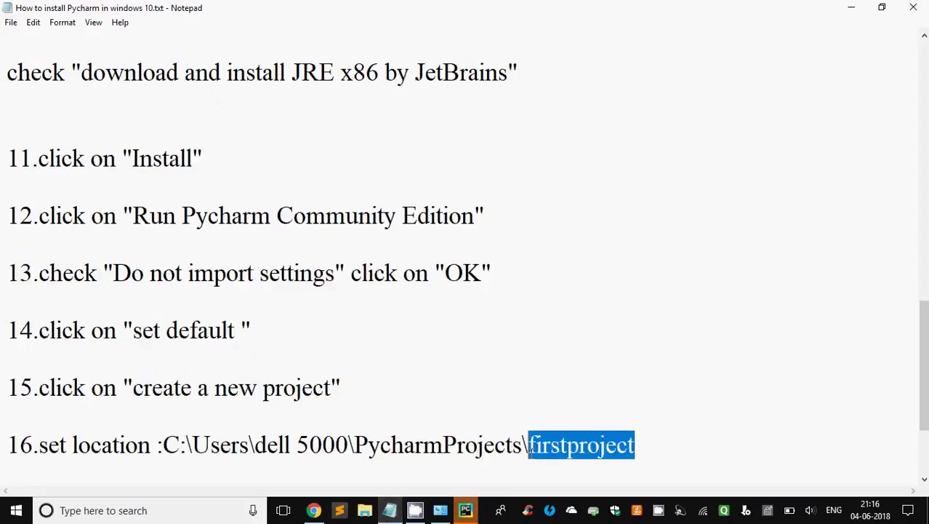
pyautogui.click(718, 314)
pyautogui.click(855, 7)
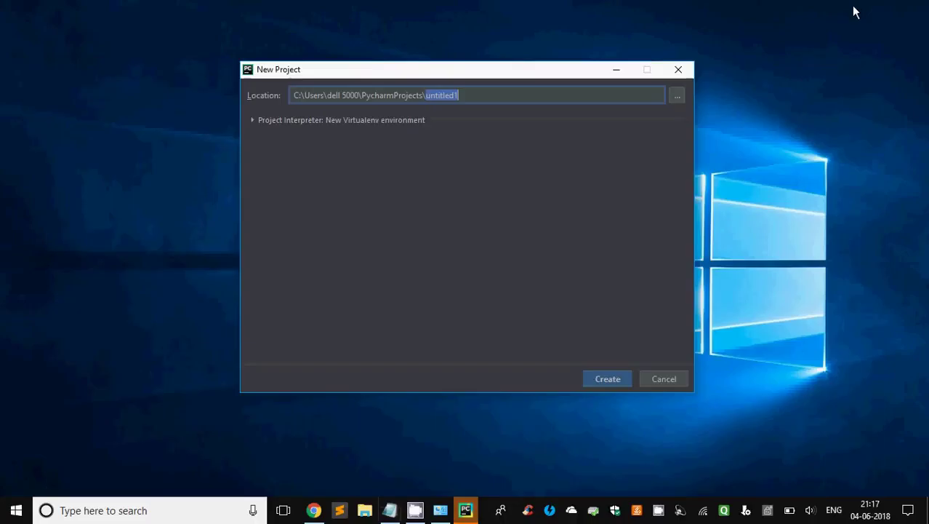
# Set the project location to C:\Users\dell 5000\PycharmProjects\firstproject, and expand the project interpreter settings to view the available base interpreters
pyautogui.click(464, 93)
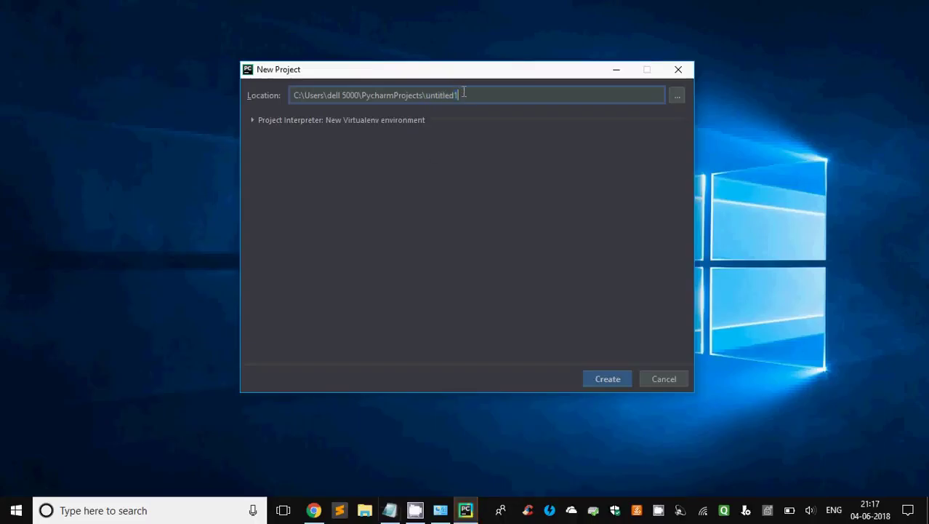
pyautogui.press('BackSpace')
pyautogui.press('BackSpace')
pyautogui.press('BackSpace')
pyautogui.press('BackSpace')
pyautogui.click(254, 120)
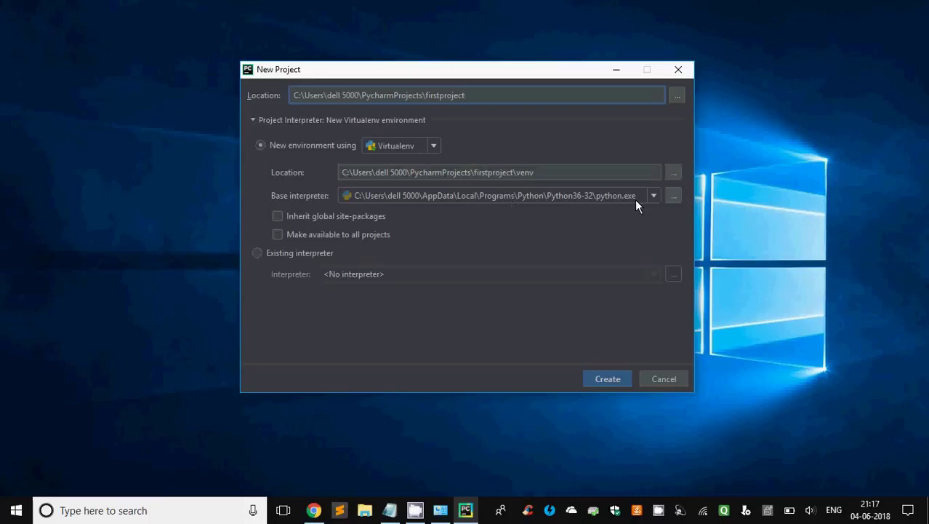
pyautogui.click(536, 194)
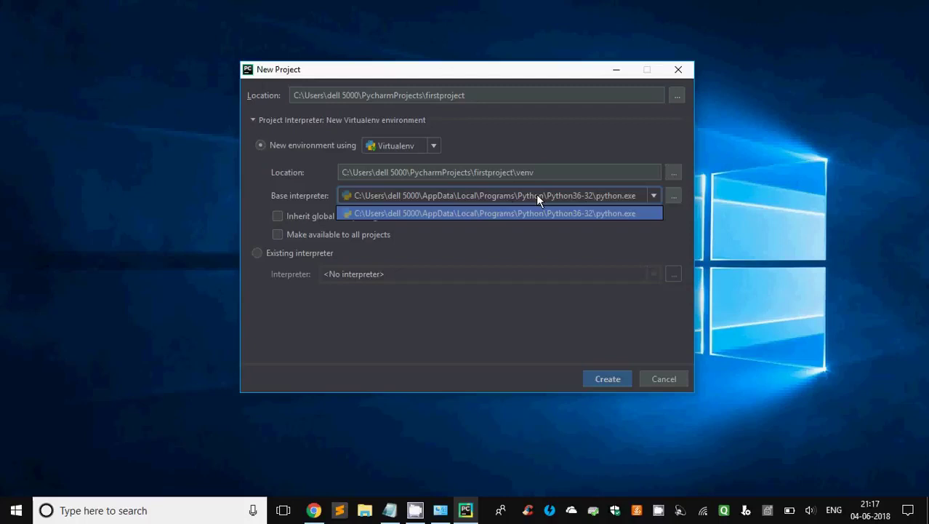
pyautogui.click(389, 510)
pyautogui.scroll(1, 378, 403)
pyautogui.click(651, 376)
pyautogui.press('Return')
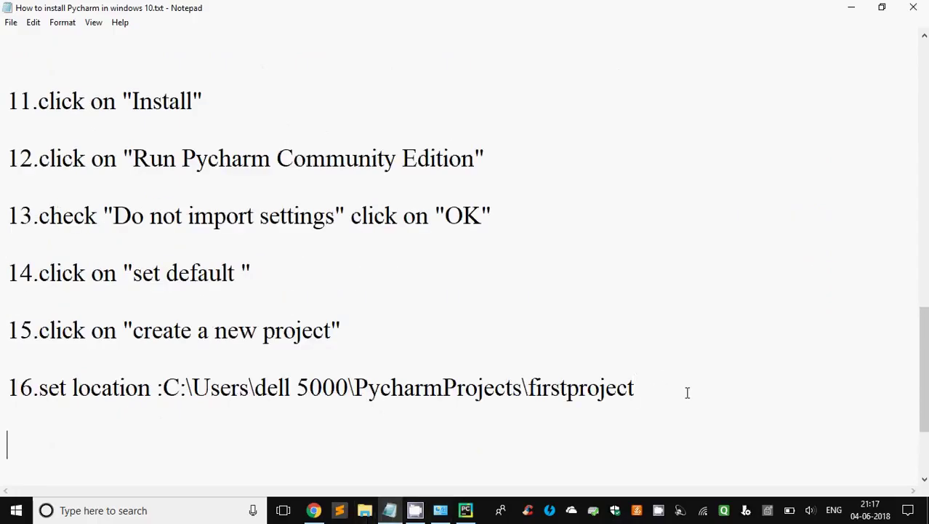
pyautogui.write('if u getting ')
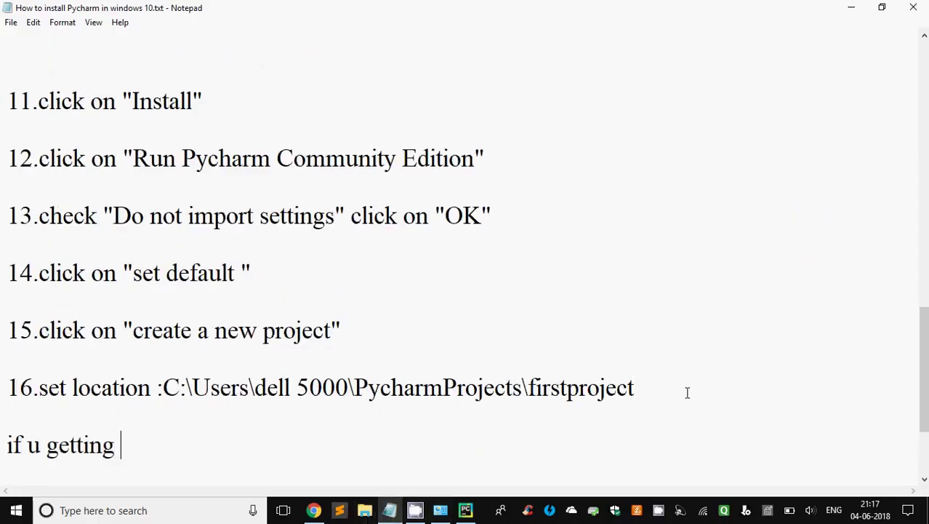
pyautogui.write('intero')
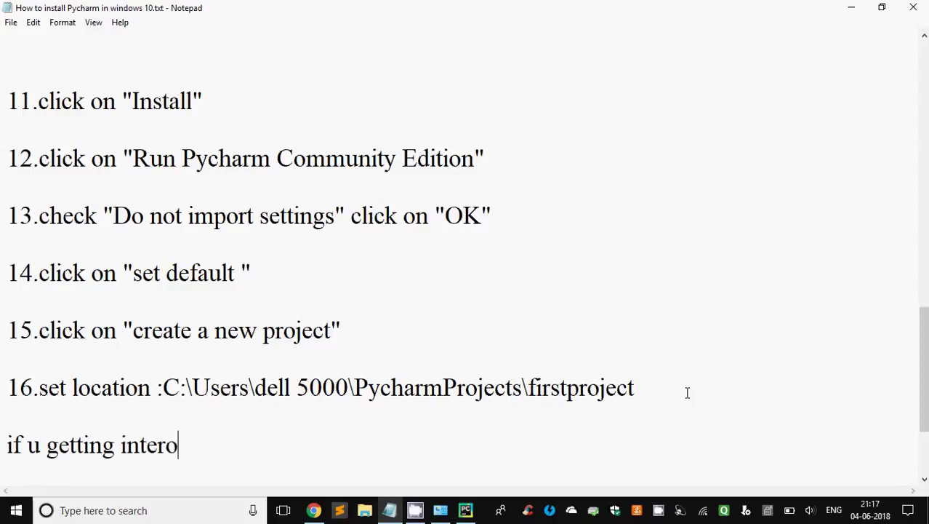
pyautogui.press('BackSpace')
pyautogui.write('preter pr')
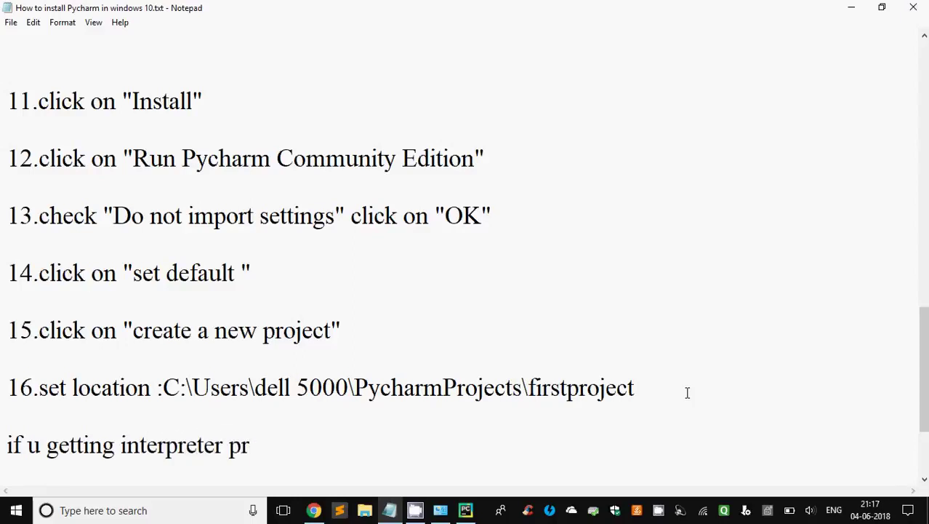
pyautogui.write('oblem ,')
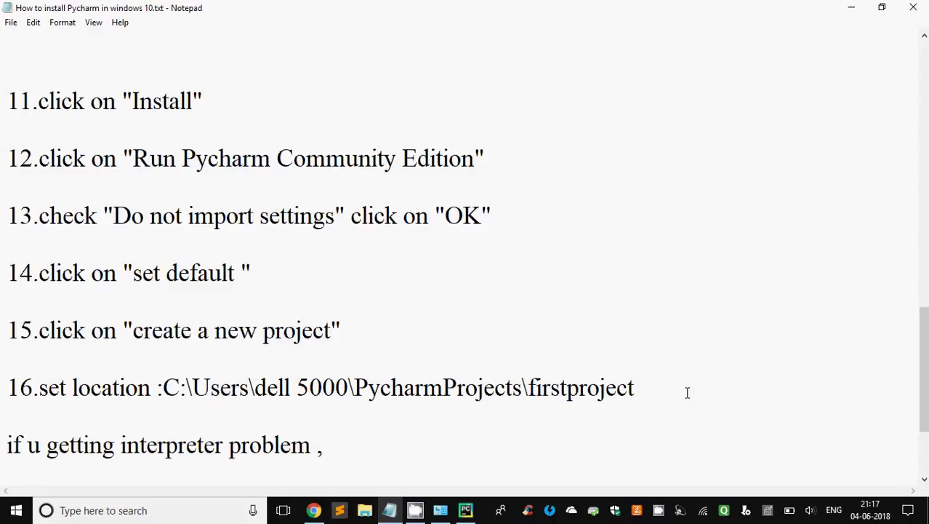
pyautogui.write('intall py')
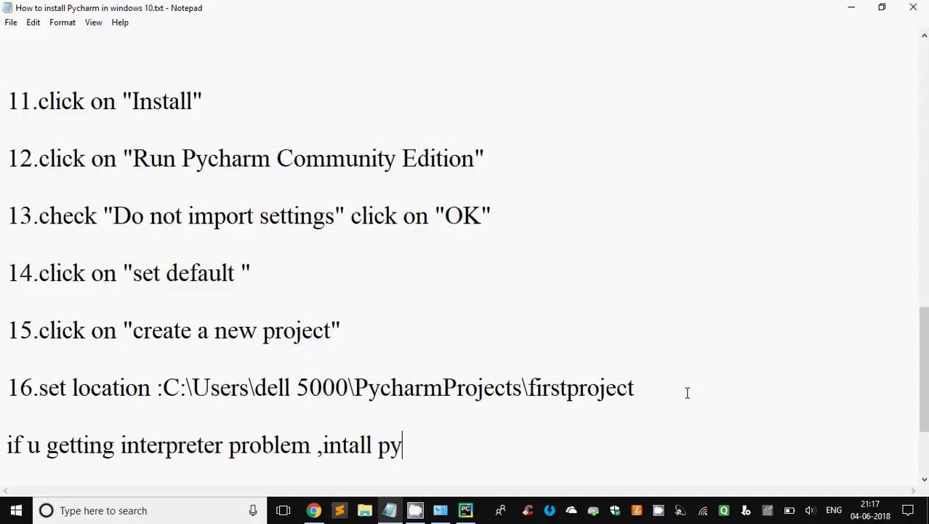
pyautogui.write('thon fro')
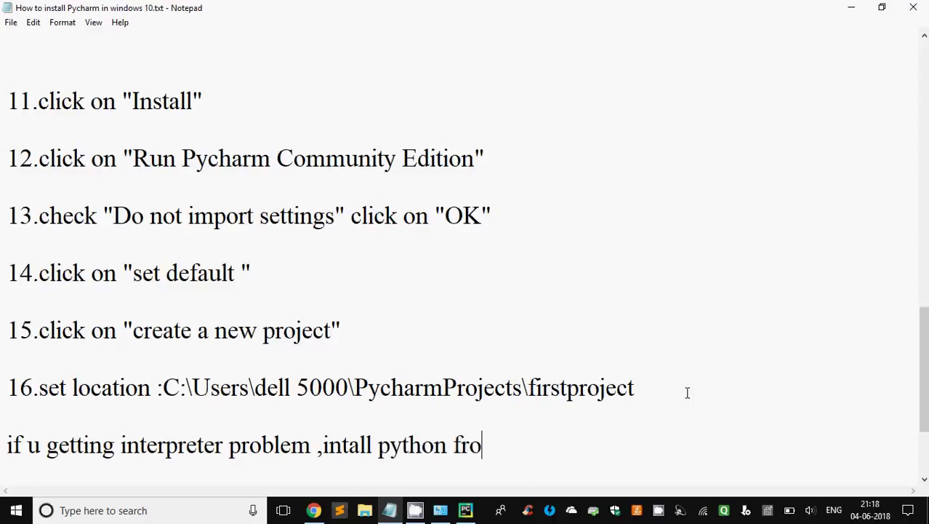
pyautogui.write('m www.p')
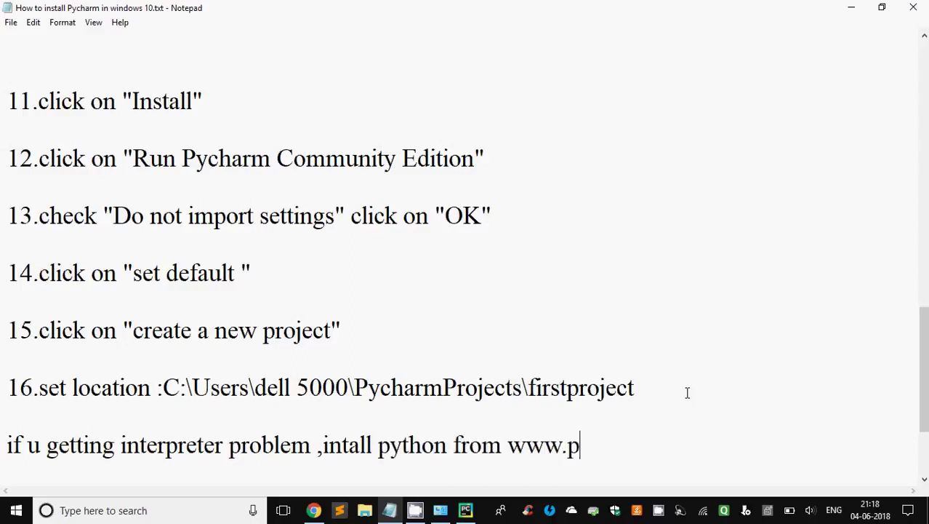
pyautogui.write('ython.org')
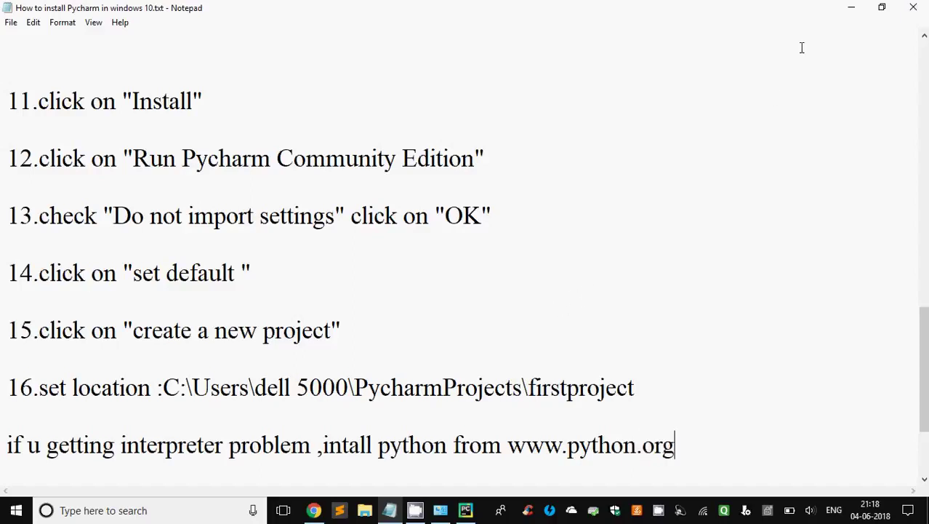
# Return to PyCharm and create firstproject with a new Virtualenv environment based on the Python36-32 interpreter
pyautogui.click(850, 7)
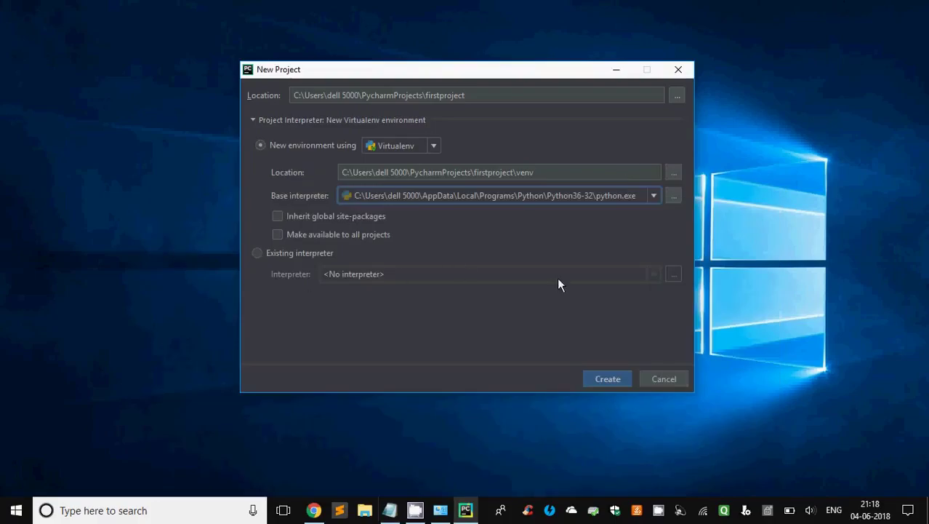
pyautogui.click(602, 381)
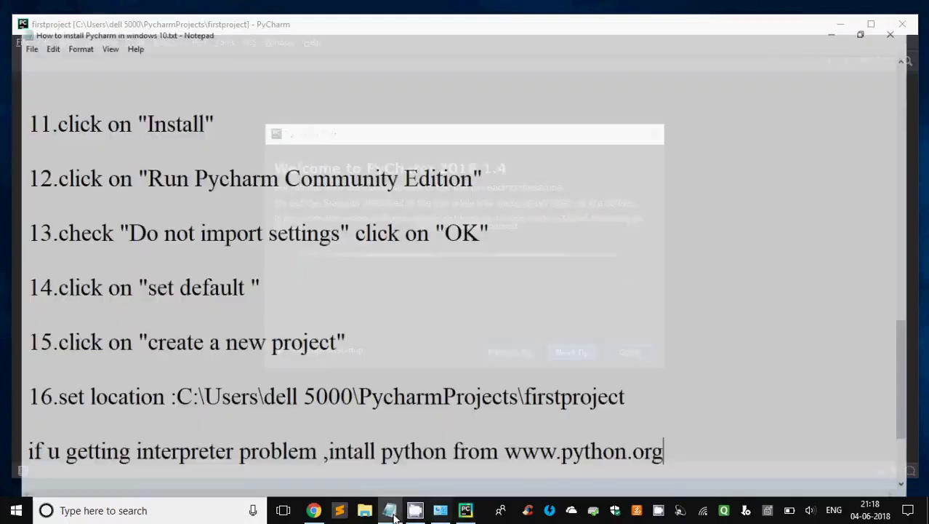
# Read the closing lines below the interpreter note at the end of the Notepad notes
pyautogui.scroll(-1, 465, 254)
pyautogui.moveTo(6, 388); pyautogui.dragTo(222, 389)
pyautogui.moveTo(6, 416); pyautogui.dragTo(318, 416)
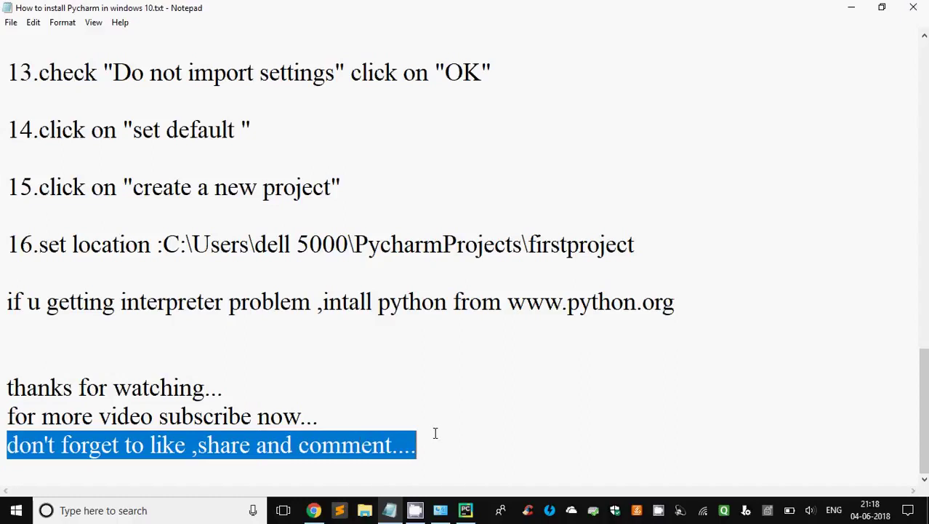